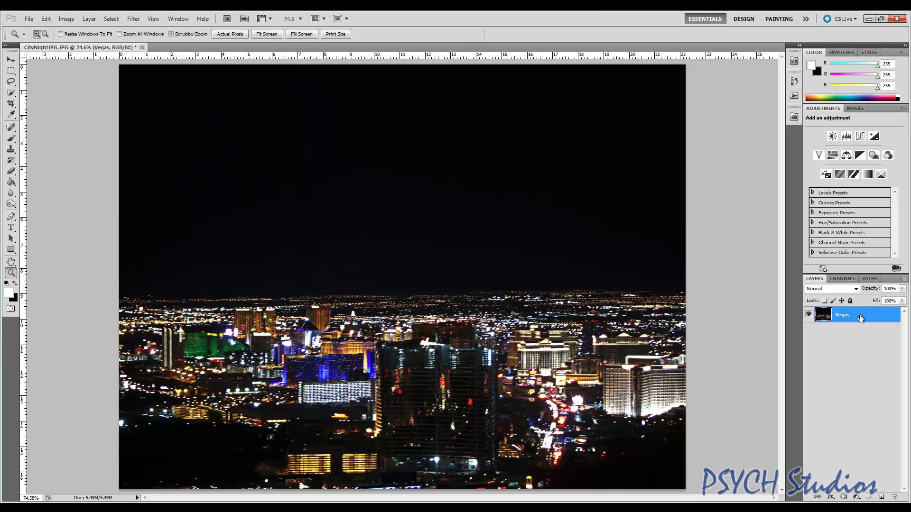
# Create a new layer above the Vegas layer and rename it Stars
pyautogui.doubleClick(860, 317)
pyautogui.press('Escape')
pyautogui.click(880, 497)
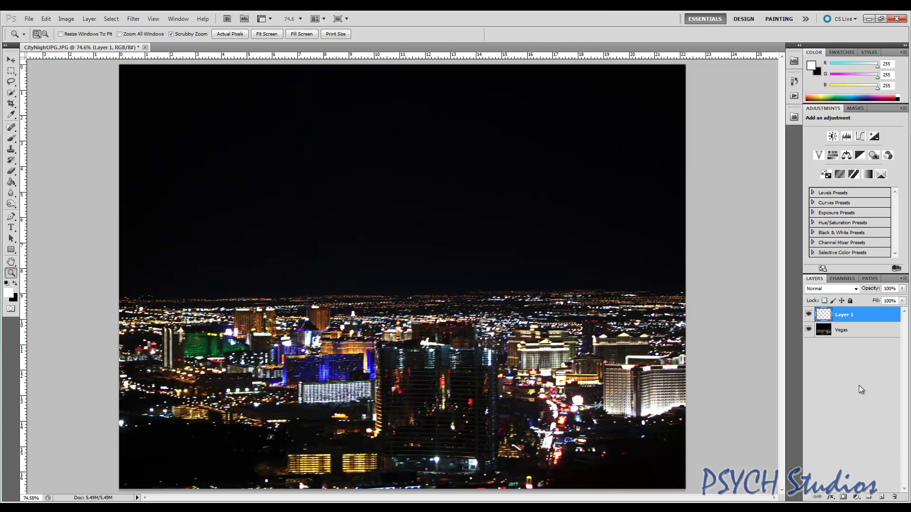
pyautogui.doubleClick(842, 315)
pyautogui.write('Stars')
pyautogui.press('Return')
# Make black the foreground colour and fill the Stars layer with the Paint Bucket
pyautogui.click(14, 284)
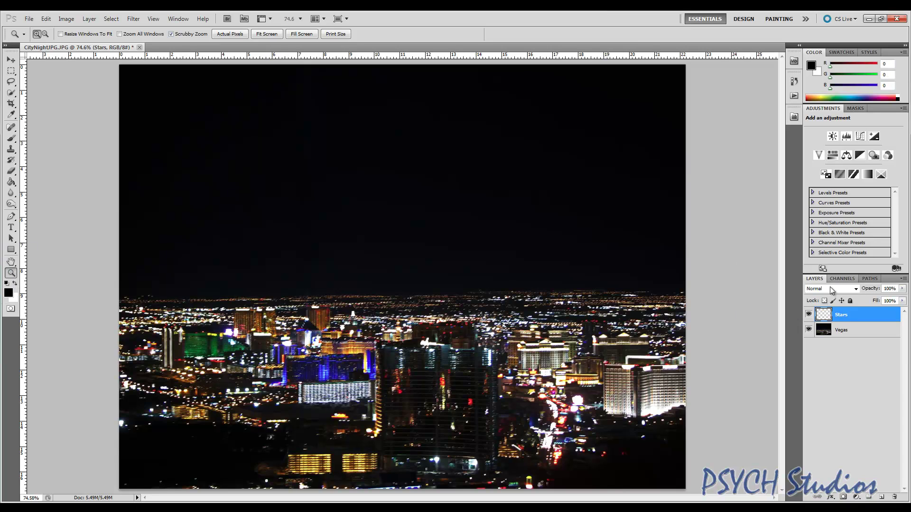
pyautogui.click(10, 183)
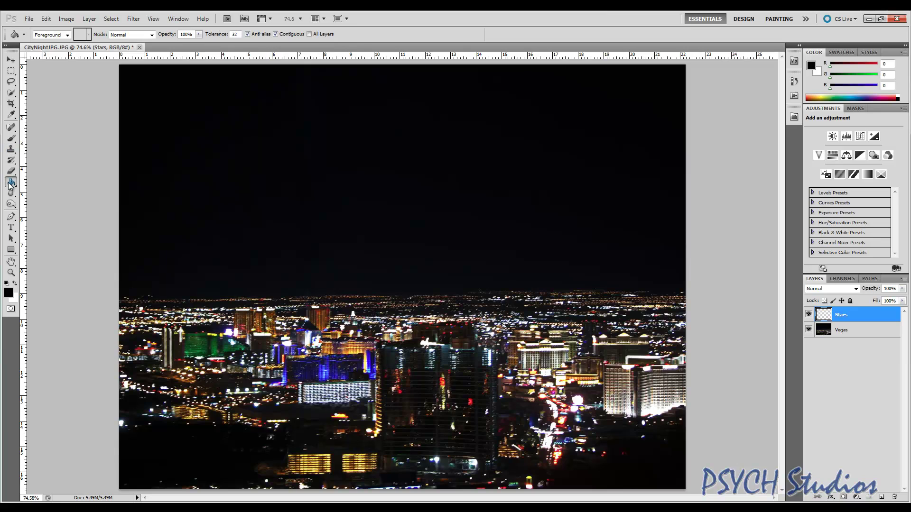
pyautogui.rightClick(10, 184)
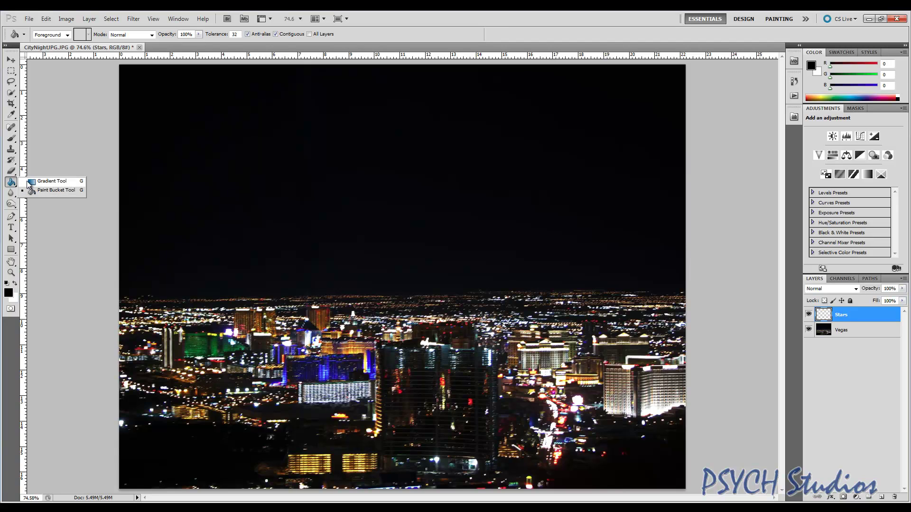
pyautogui.click(56, 189)
pyautogui.click(389, 167)
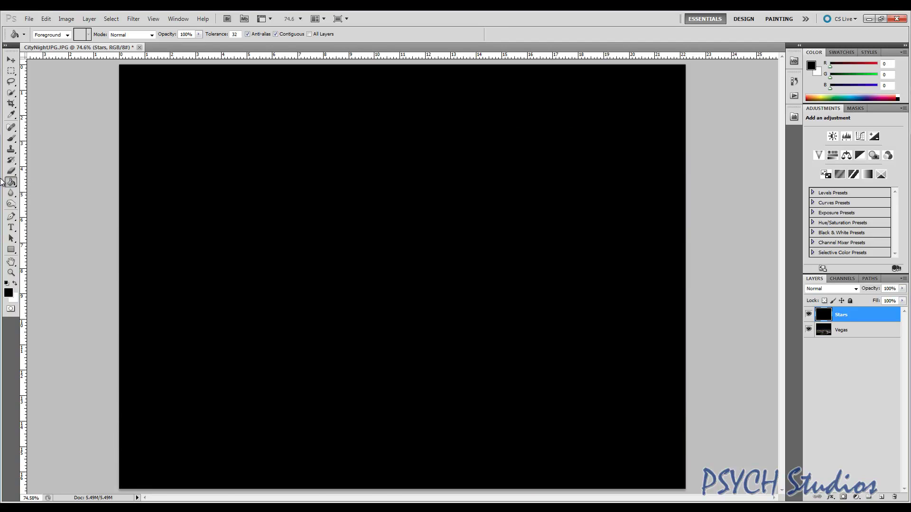
pyautogui.click(12, 58)
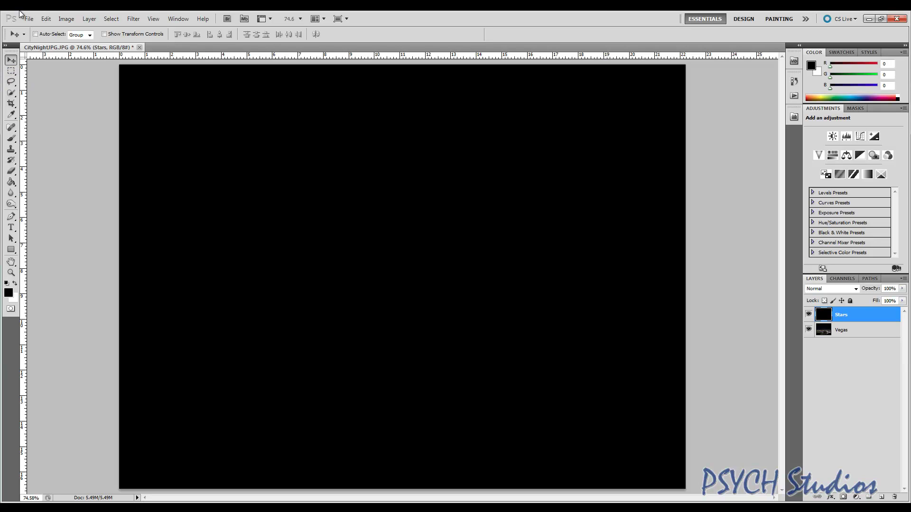
# Apply Add Noise to the Stars layer: 120.07%, Gaussian, Monochromatic
pyautogui.click(130, 19)
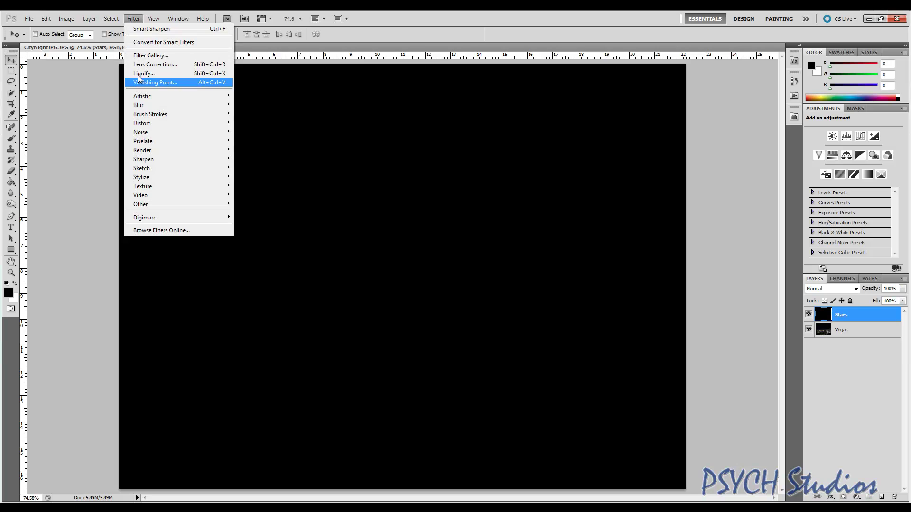
pyautogui.moveTo(154, 130)
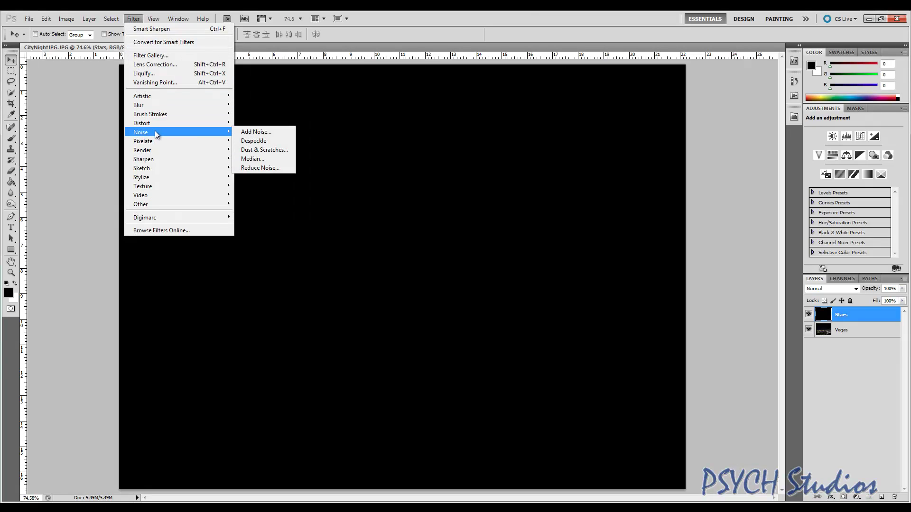
pyautogui.click(251, 131)
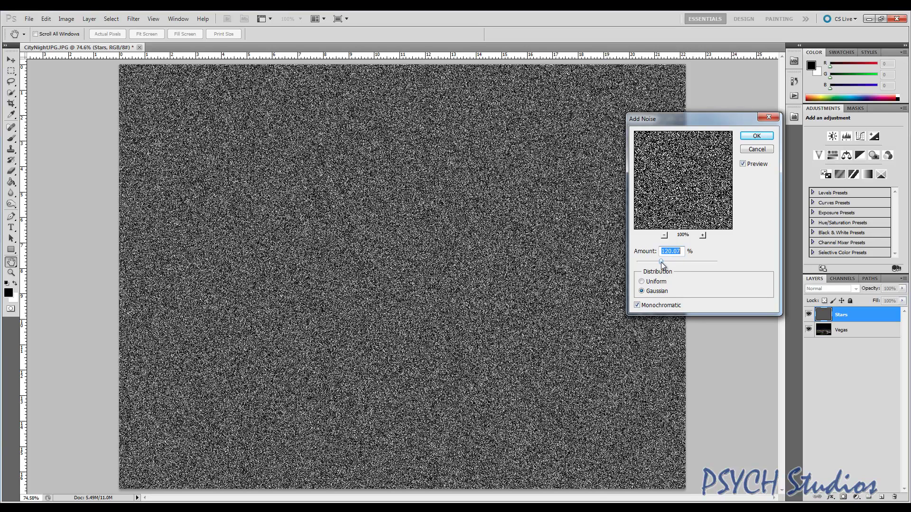
pyautogui.click(762, 136)
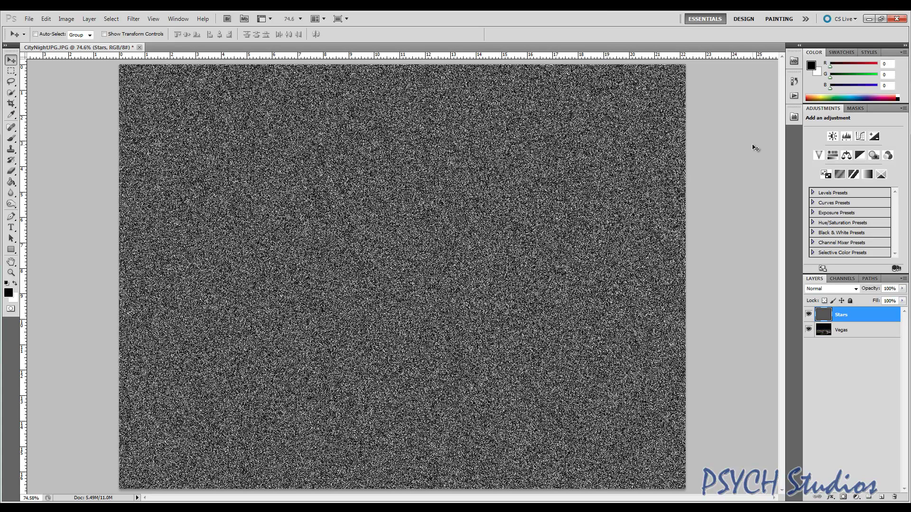
# Apply a small-radius Gaussian Blur to the Stars noise
pyautogui.click(137, 20)
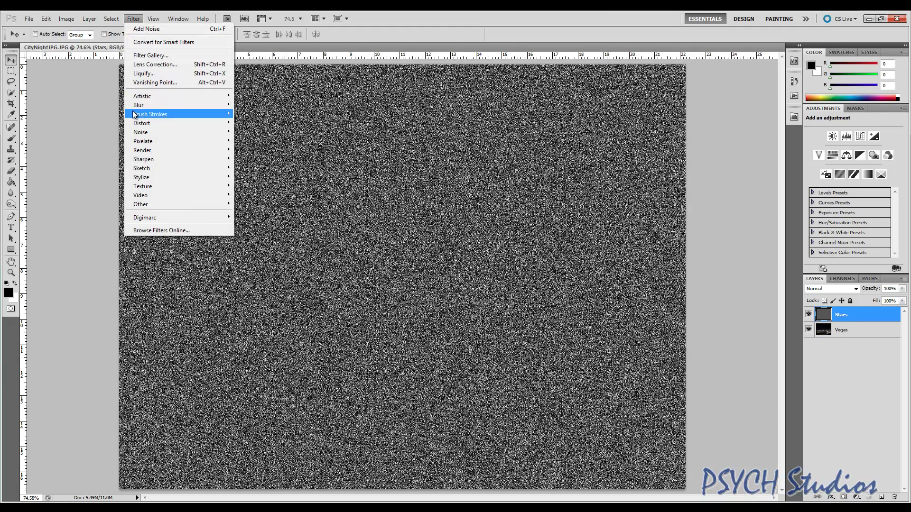
pyautogui.moveTo(137, 109)
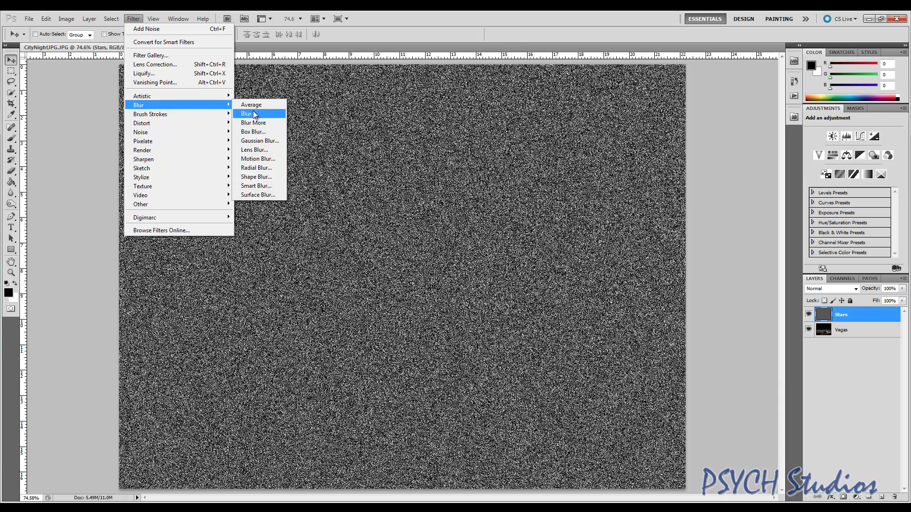
pyautogui.click(266, 141)
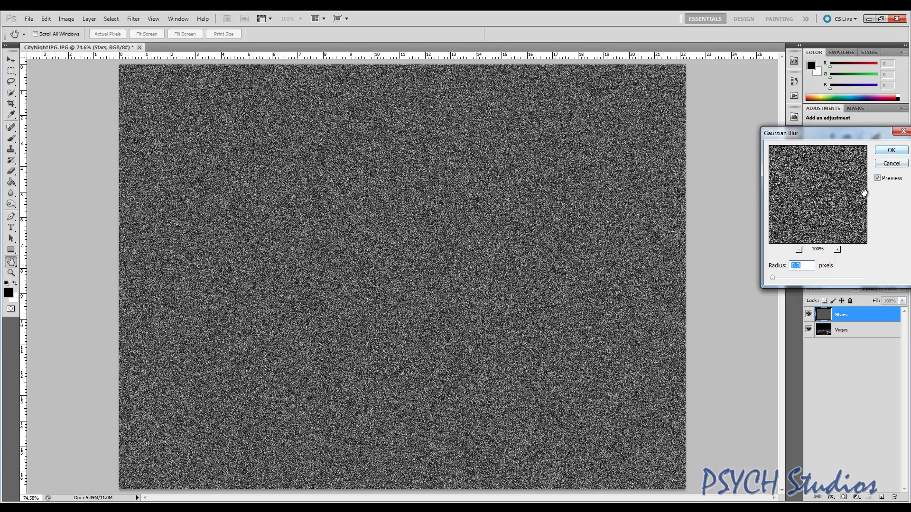
pyautogui.click(901, 150)
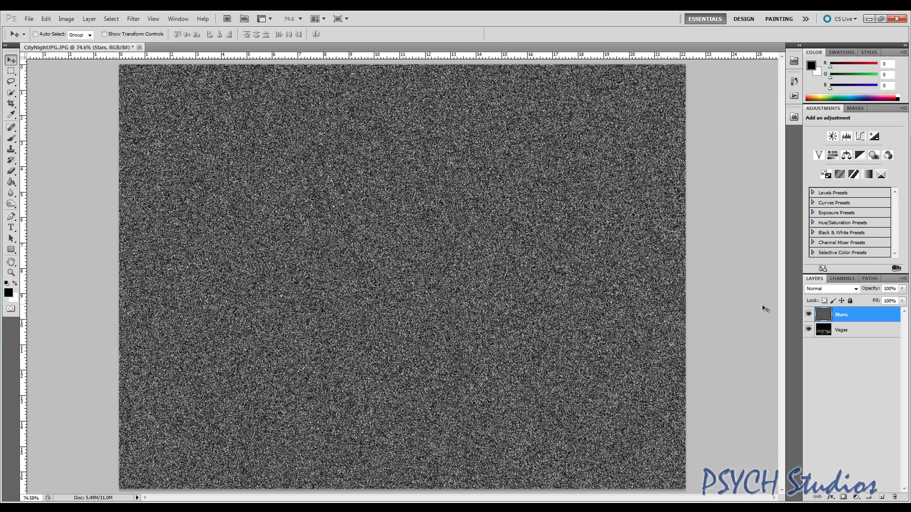
# Hide the Stars layer and select the Vegas layer
pyautogui.click(809, 316)
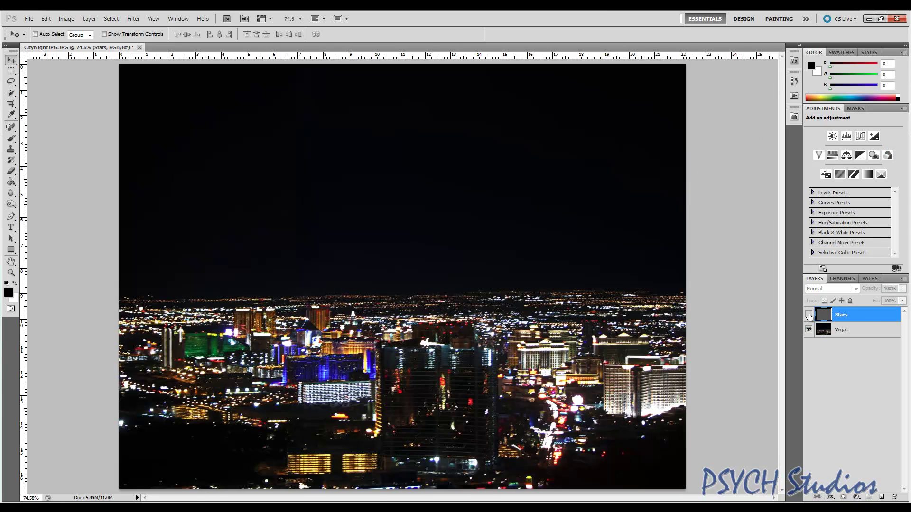
pyautogui.click(853, 336)
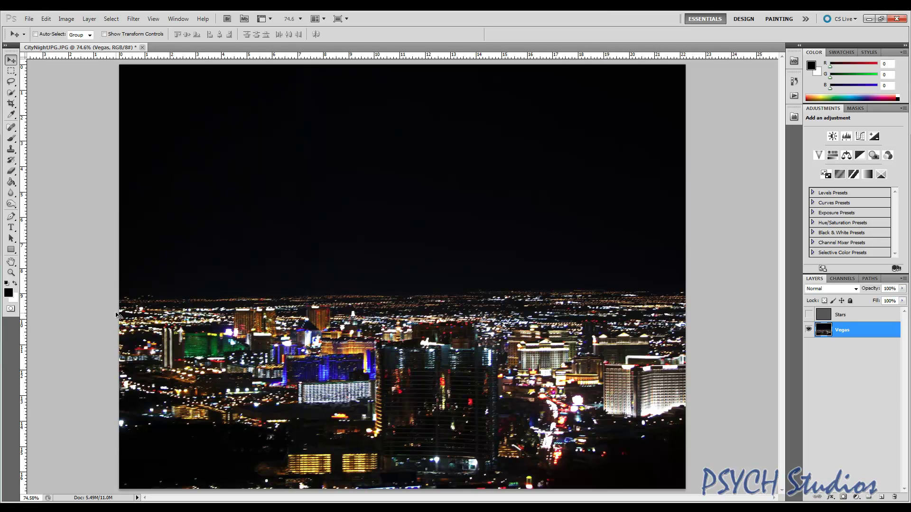
# Brush a Quick Selection across the night sky, then switch to subtract mode
pyautogui.click(13, 94)
pyautogui.click(33, 92)
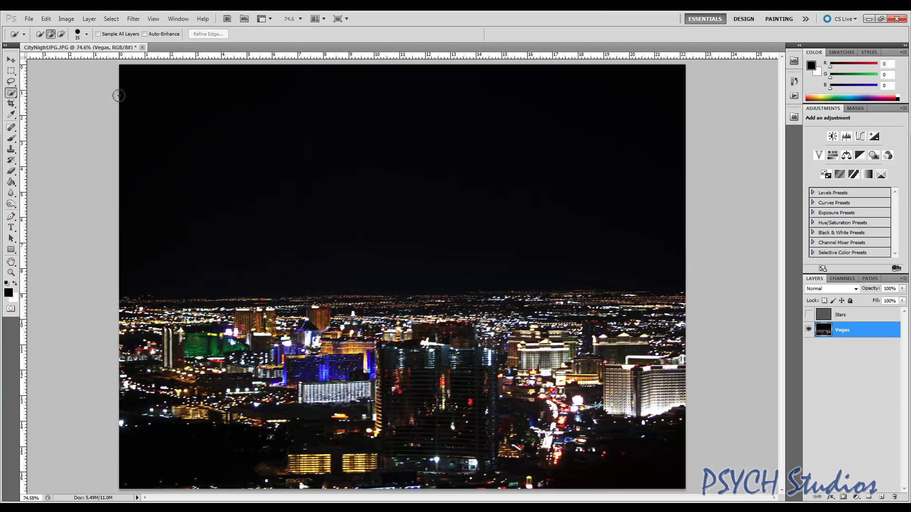
pyautogui.moveTo(244, 122)
pyautogui.mouseDown()
pyautogui.moveTo(141, 84)
pyautogui.moveTo(598, 95)
pyautogui.mouseUp()
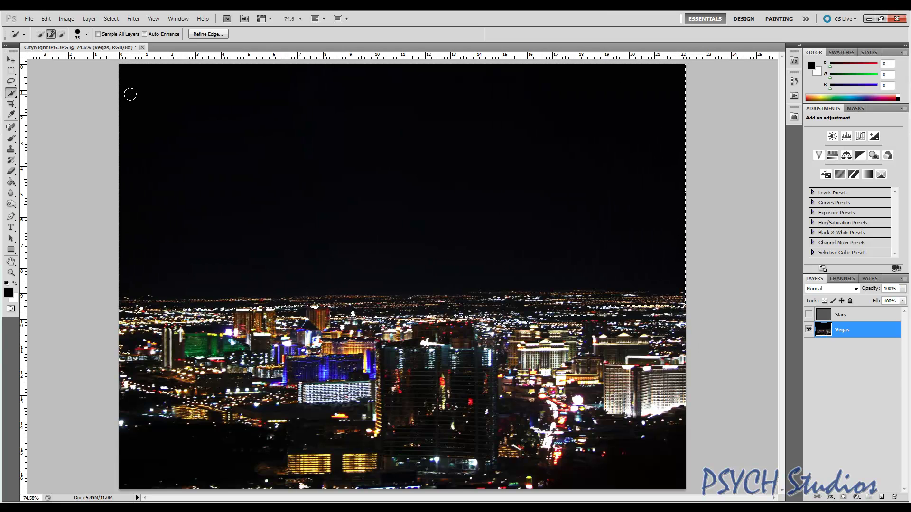
pyautogui.press('alt')
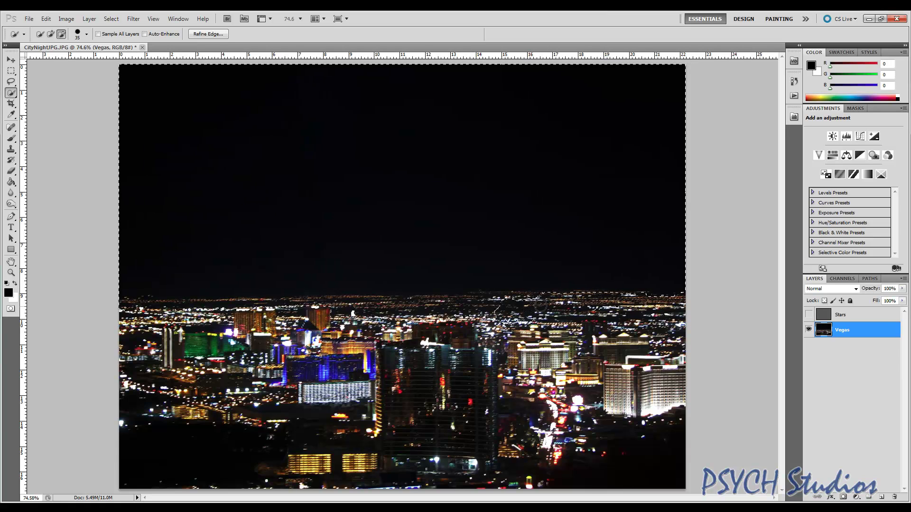
# Trim the city lights out of the selection along the skyline, then return to add mode
pyautogui.moveTo(476, 306)
pyautogui.mouseDown()
pyautogui.moveTo(555, 322)
pyautogui.moveTo(455, 314)
pyautogui.mouseUp()
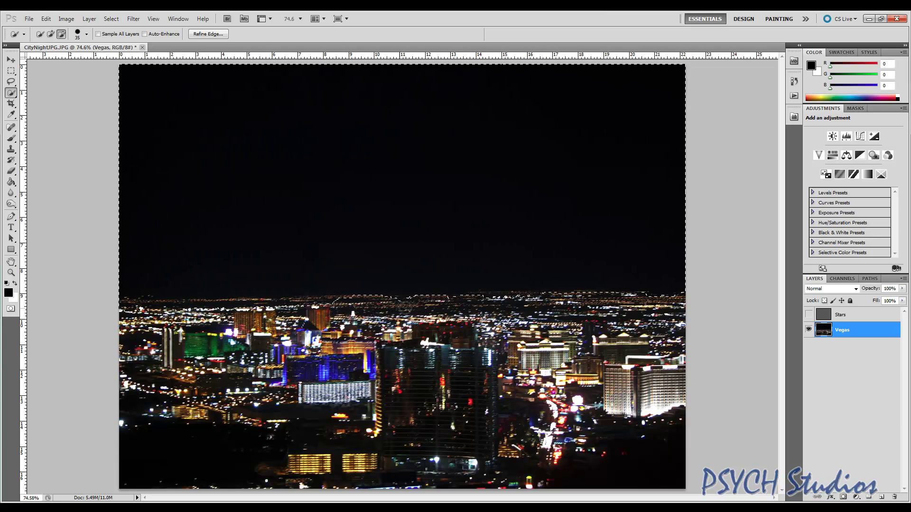
pyautogui.moveTo(442, 309); pyautogui.dragTo(525, 304)
pyautogui.moveTo(479, 299); pyautogui.dragTo(387, 311)
pyautogui.moveTo(239, 305); pyautogui.dragTo(152, 304)
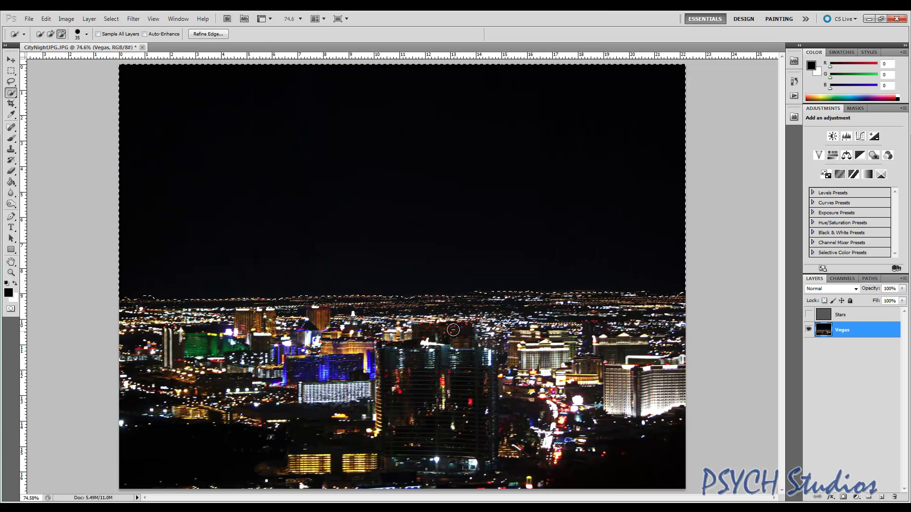
pyautogui.press('alt')
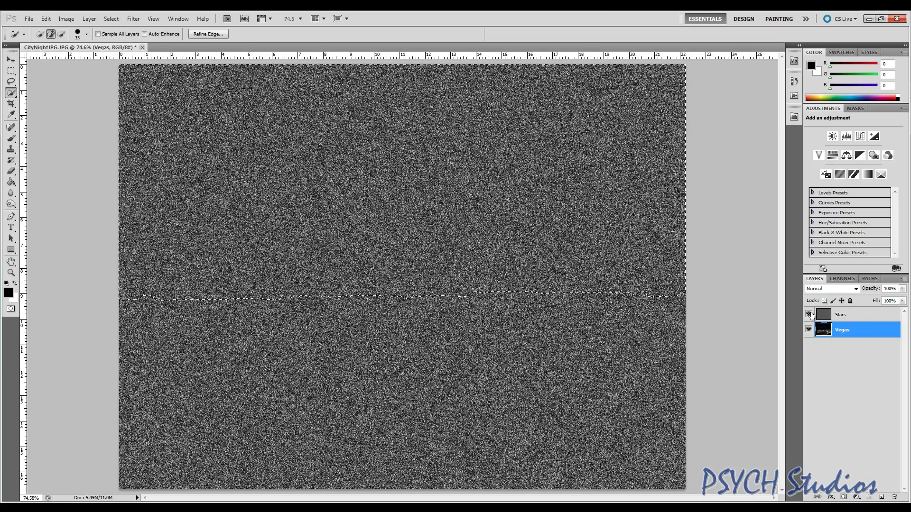
# Add a sky-shaped layer mask to the Stars layer and load it as a selection
pyautogui.click(836, 315)
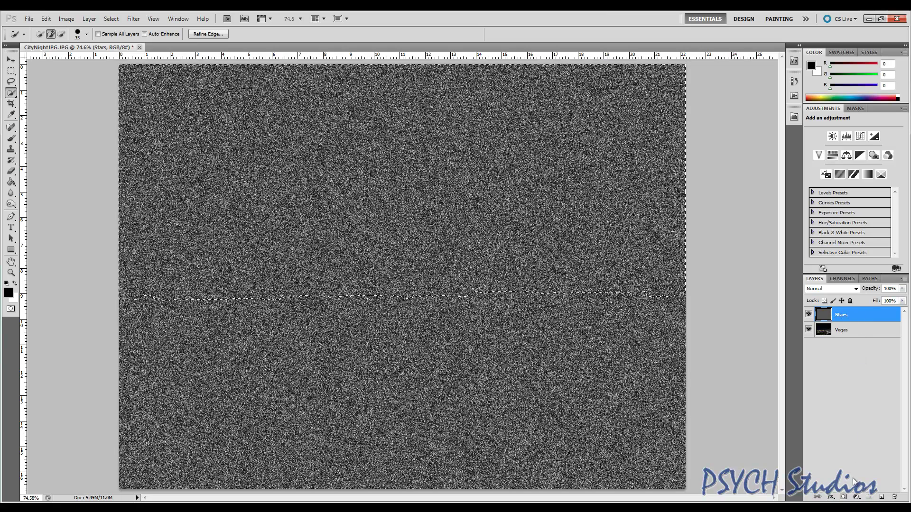
pyautogui.click(844, 497)
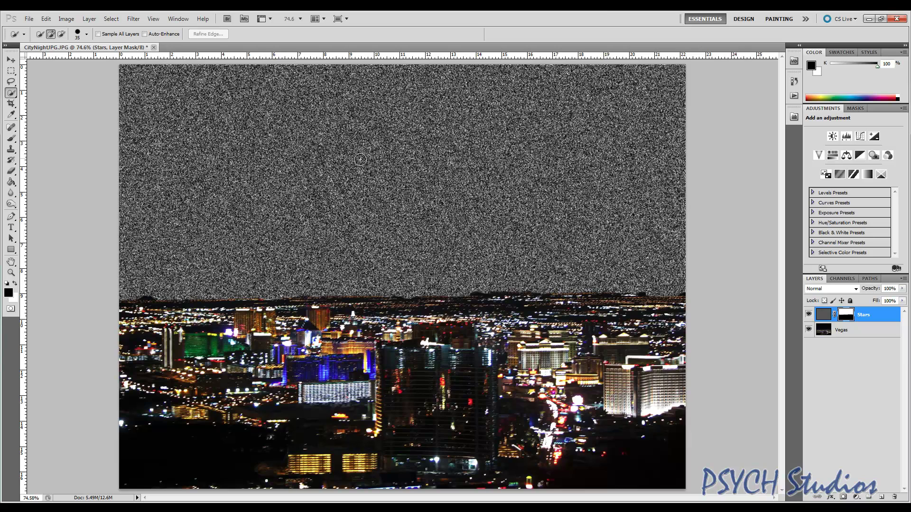
pyautogui.click(882, 322)
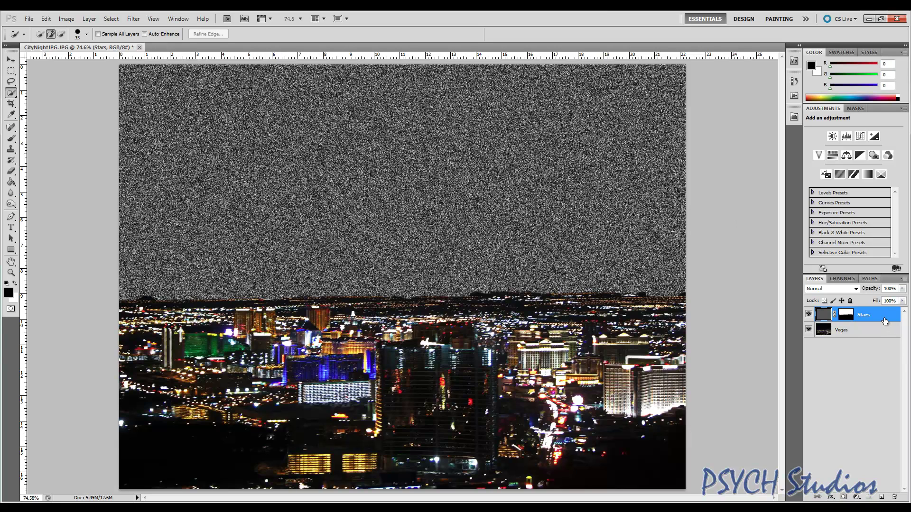
pyautogui.click(851, 317)
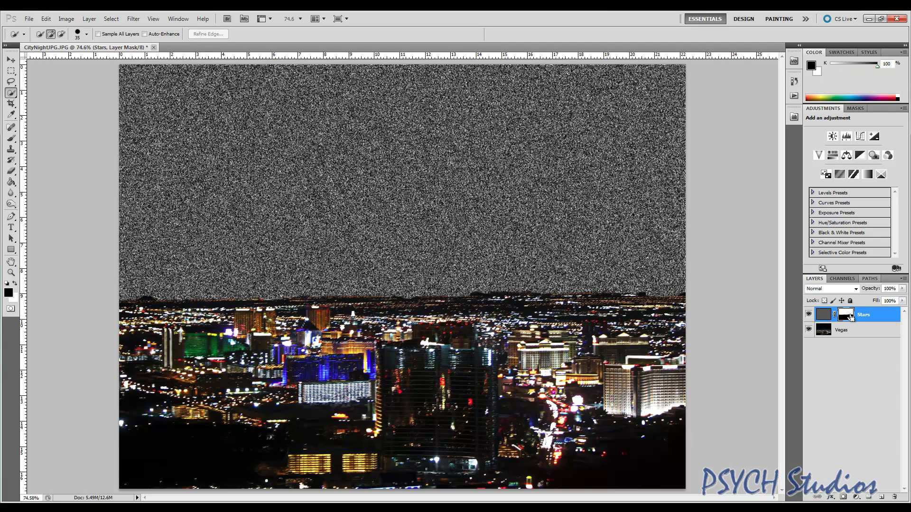
pyautogui.keyDown('ctrl'); pyautogui.click(851, 317); pyautogui.keyUp('ctrl')
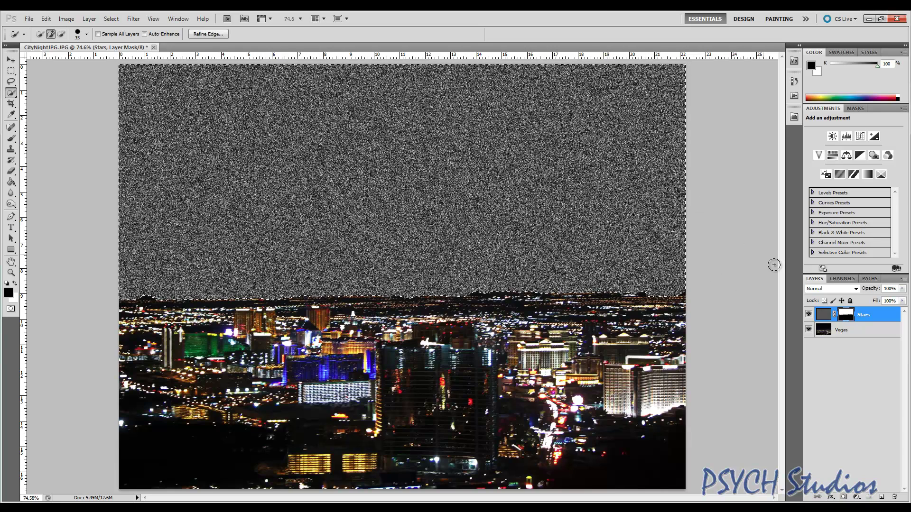
# Add a Levels adjustment layer and set its black input level to 214
pyautogui.click(856, 497)
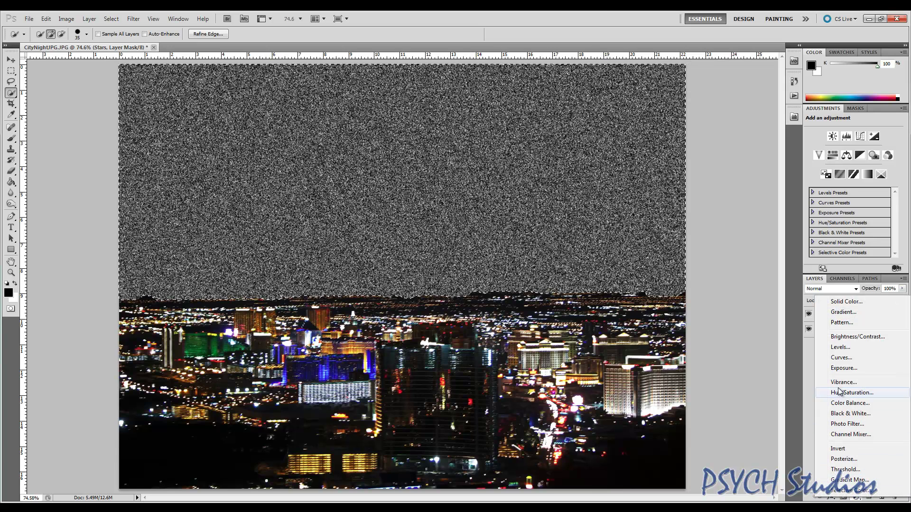
pyautogui.click(849, 350)
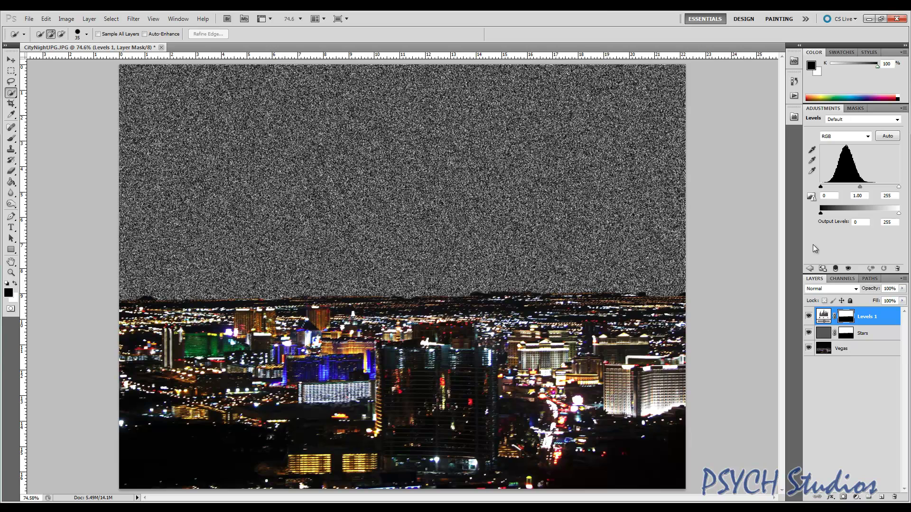
pyautogui.click(812, 197)
pyautogui.click(830, 195)
pyautogui.write('214')
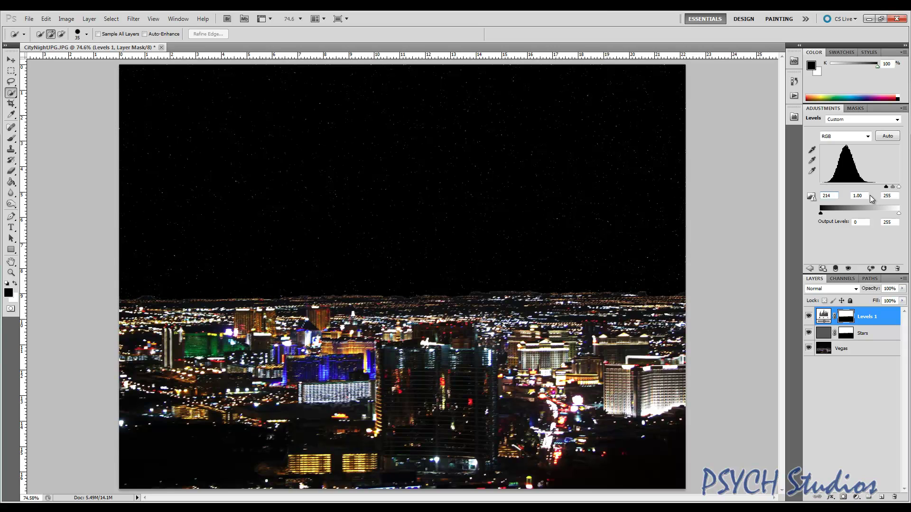
pyautogui.click(894, 196)
pyautogui.moveTo(895, 197); pyautogui.dragTo(875, 198)
# Adjust the Levels white input level until it settles at 243
pyautogui.write('232')
pyautogui.moveTo(891, 191)
pyautogui.mouseDown()
pyautogui.moveTo(903, 191)
pyautogui.moveTo(896, 192)
pyautogui.mouseUp()
pyautogui.press('Down')
# Merge the Stars layer into Levels 1 and set the merged layer to Screen blend mode
pyautogui.keyDown('shift'); pyautogui.click(884, 340); pyautogui.keyUp('shift')
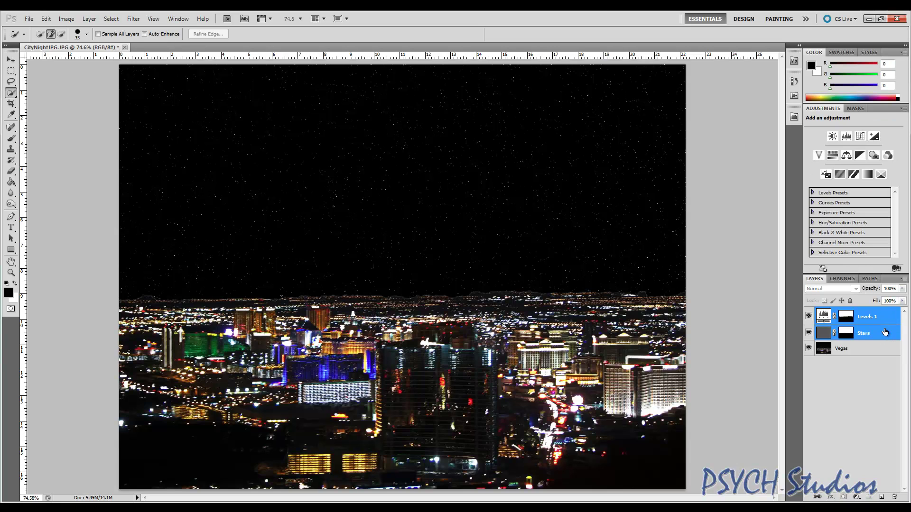
pyautogui.rightClick(884, 332)
pyautogui.click(857, 300)
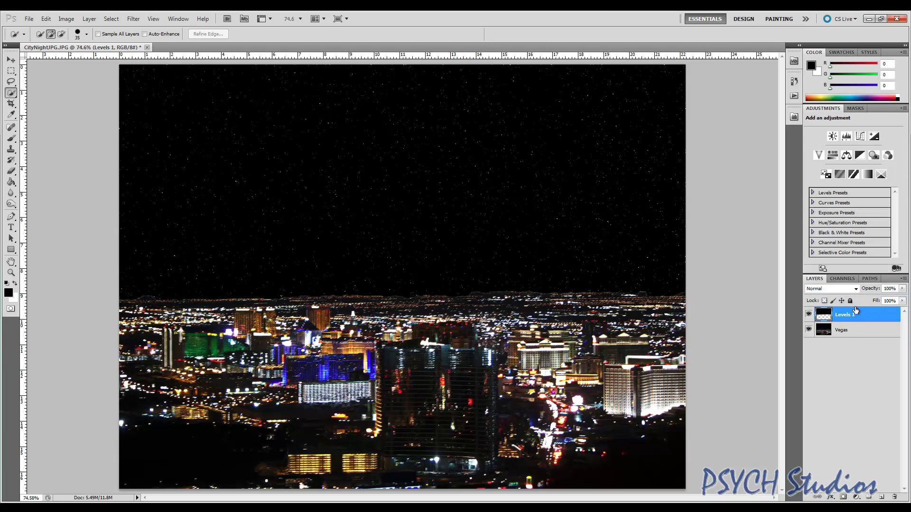
pyautogui.click(856, 288)
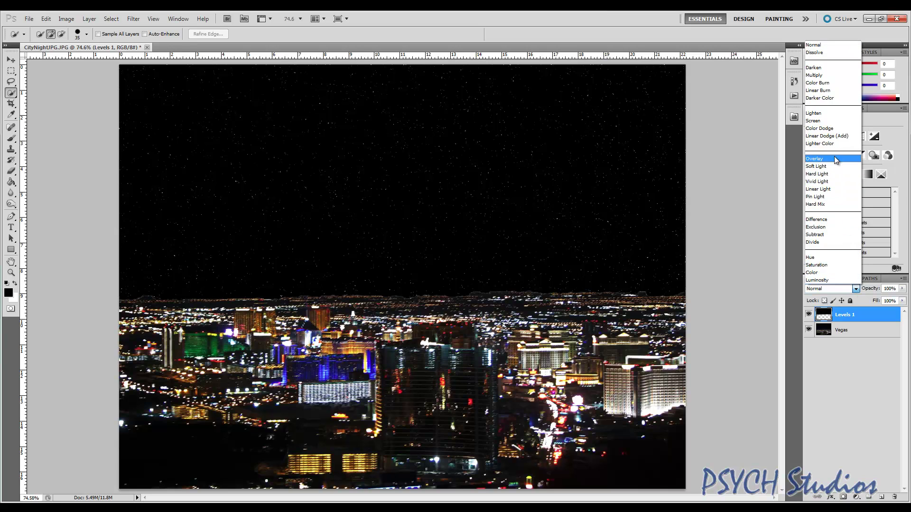
pyautogui.click(833, 120)
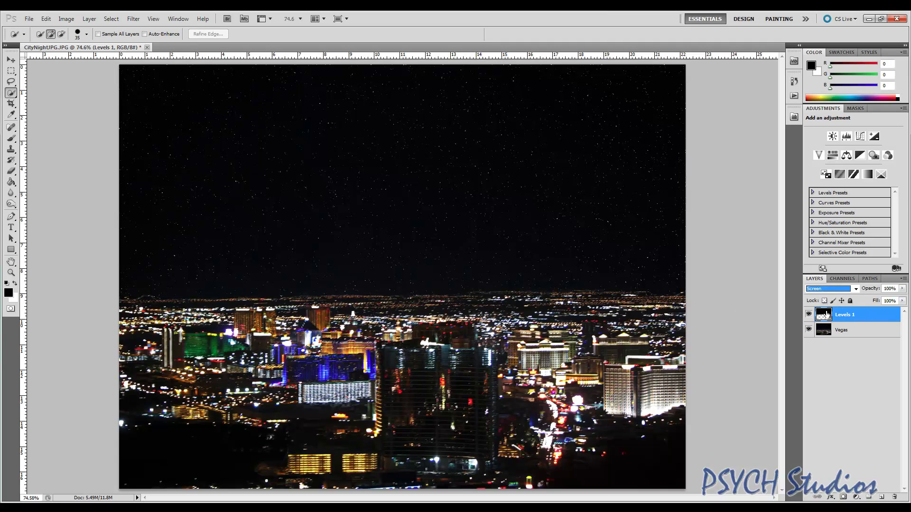
# Load Levels 1 as a selection and add a colorized Hue/Saturation layer at Hue 220, Saturation 10
pyautogui.keyDown('ctrl'); pyautogui.click(822, 317); pyautogui.keyUp('ctrl')
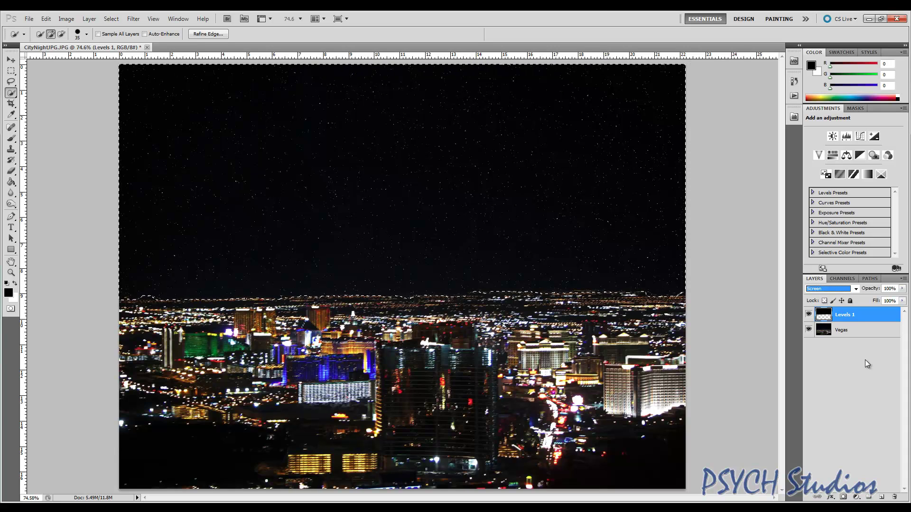
pyautogui.click(856, 497)
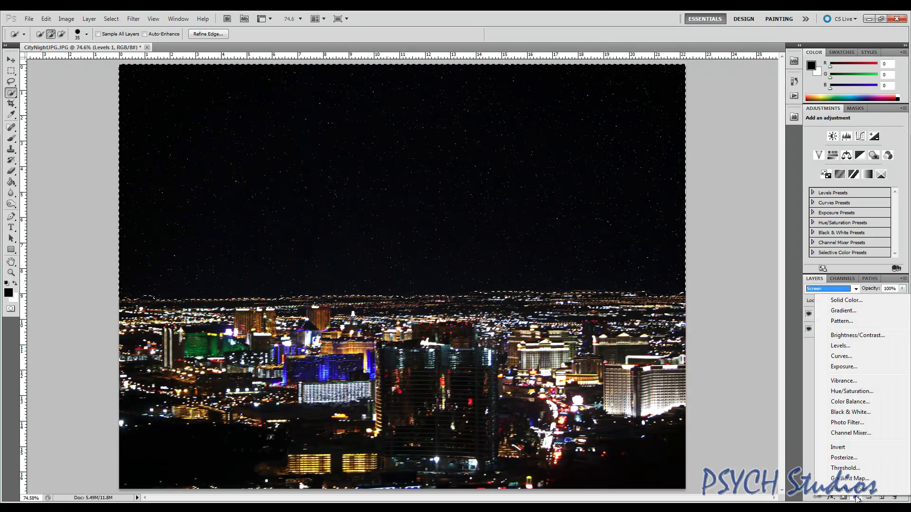
pyautogui.click(861, 392)
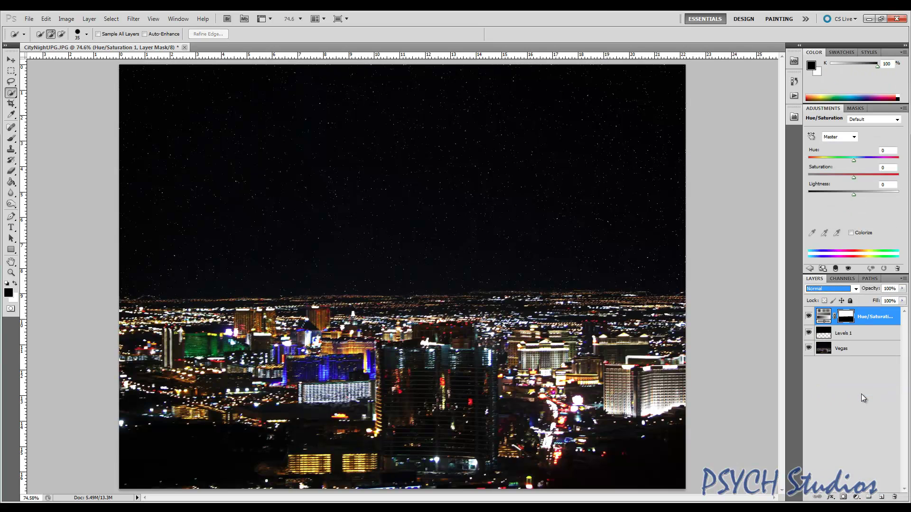
pyautogui.click(850, 234)
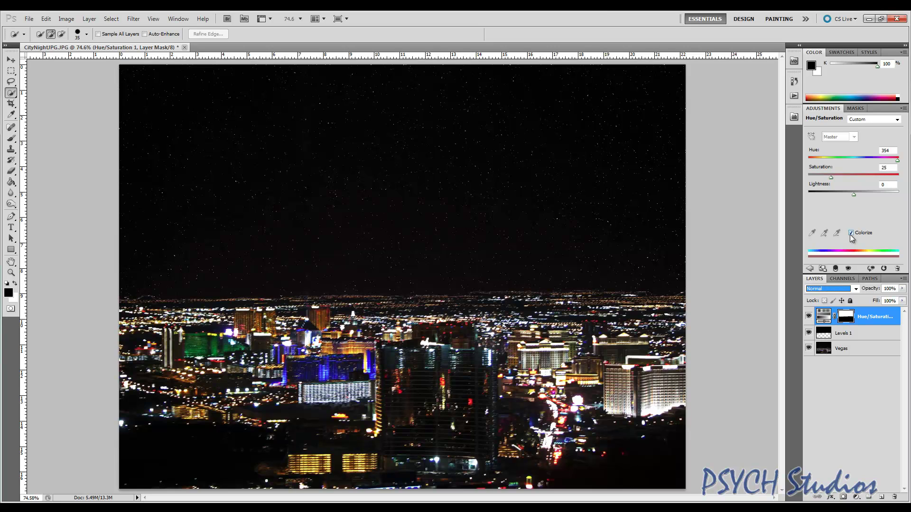
pyautogui.click(892, 151)
pyautogui.write('220')
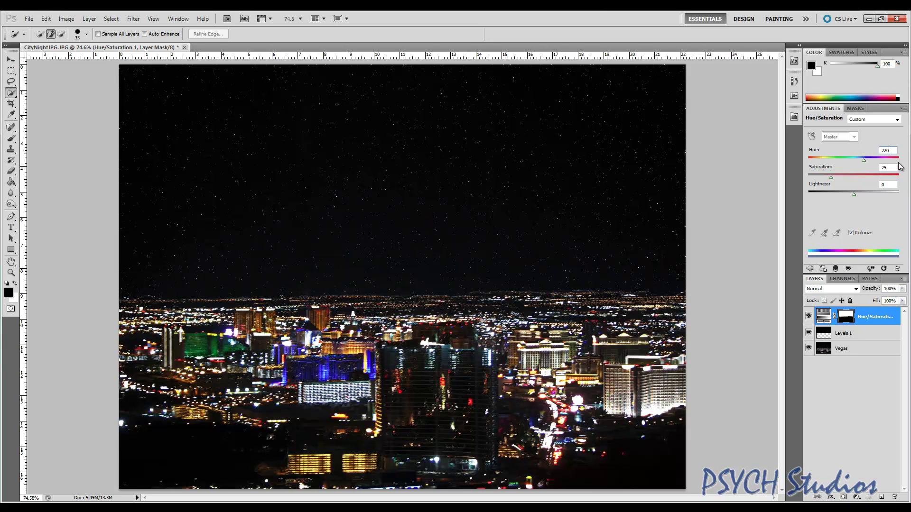
pyautogui.press('Tab')
pyautogui.write('10')
# With black as the foreground colour, draw a Rectangle shape layer spanning the whole canvas
pyautogui.click(14, 284)
pyautogui.click(11, 249)
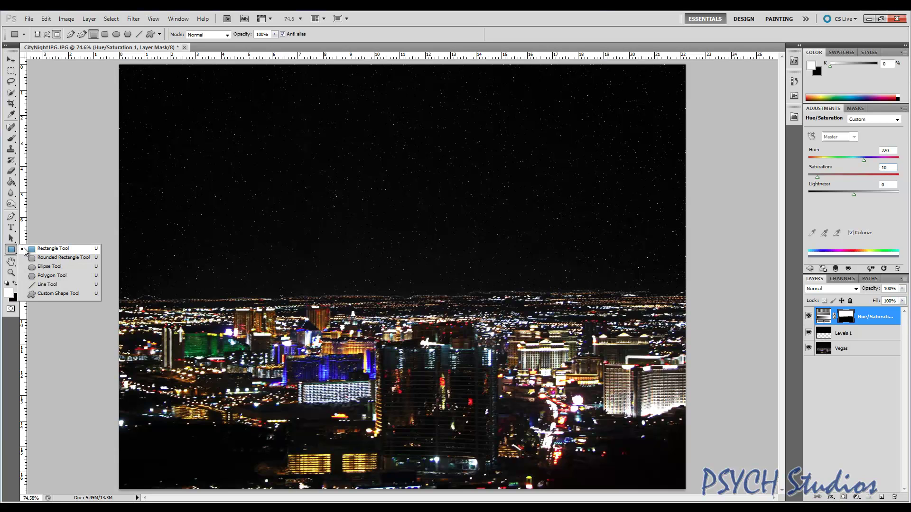
pyautogui.click(35, 249)
pyautogui.click(38, 34)
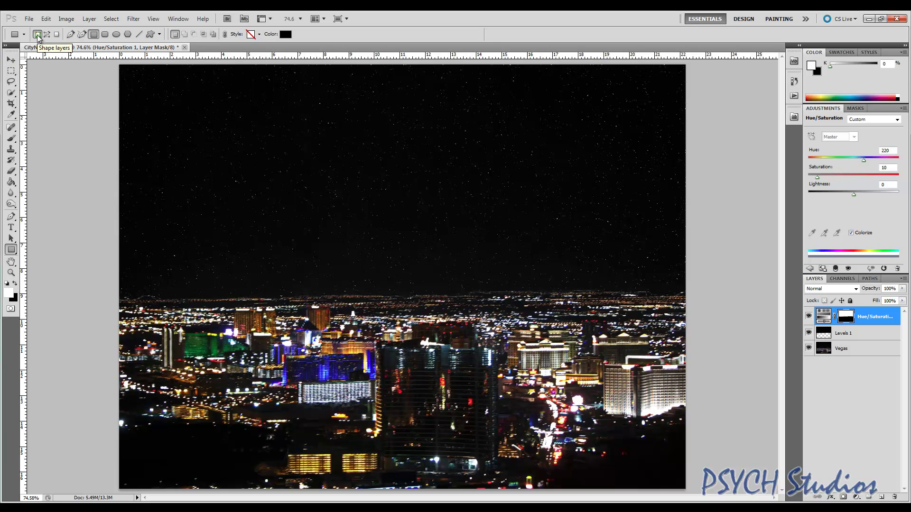
pyautogui.click(12, 296)
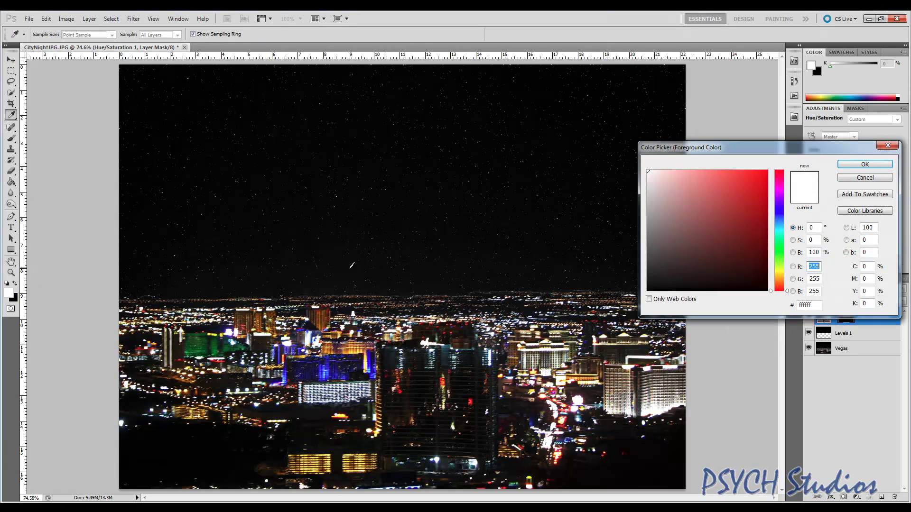
pyautogui.click(864, 165)
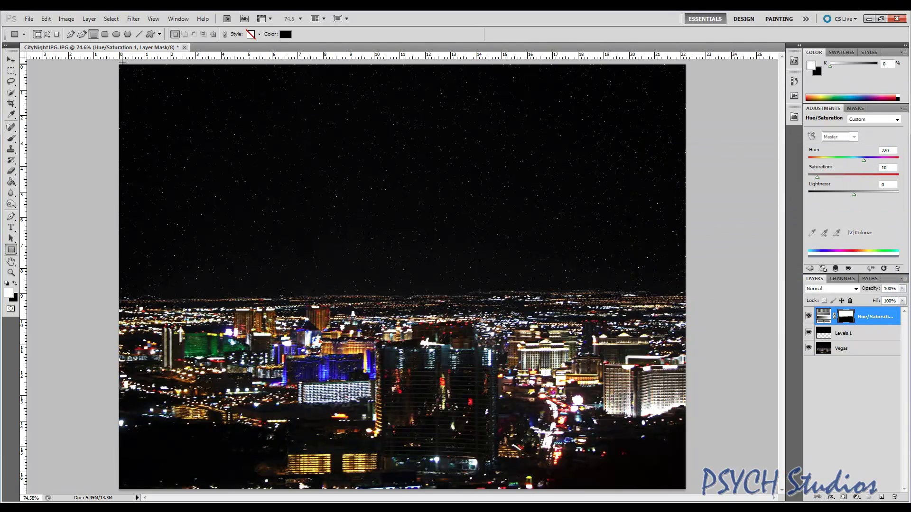
pyautogui.moveTo(117, 62); pyautogui.dragTo(691, 498)
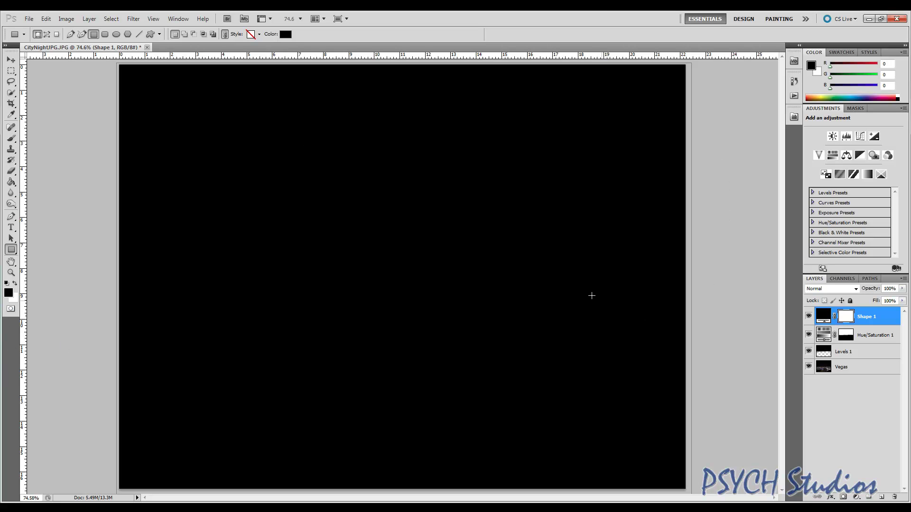
# Rasterize Shape 1 and fill it with white using the Paint Bucket
pyautogui.rightClick(877, 319)
pyautogui.click(839, 167)
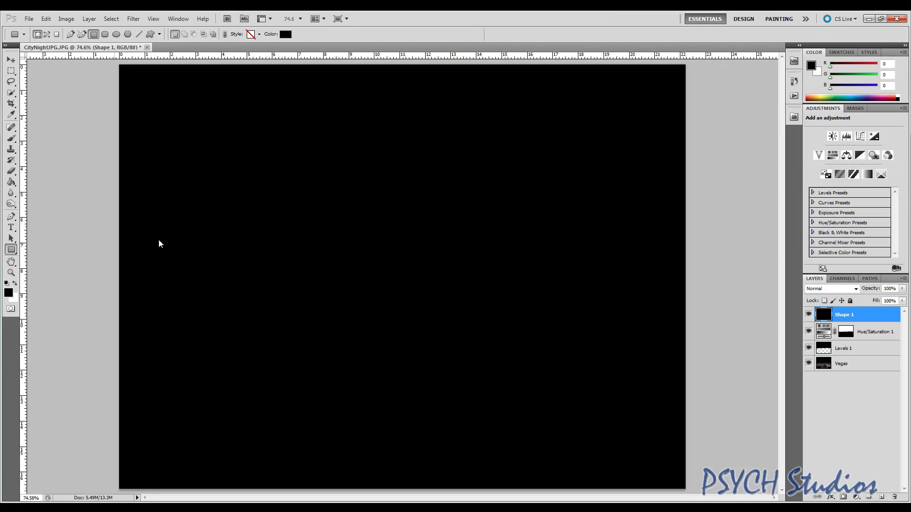
pyautogui.click(16, 283)
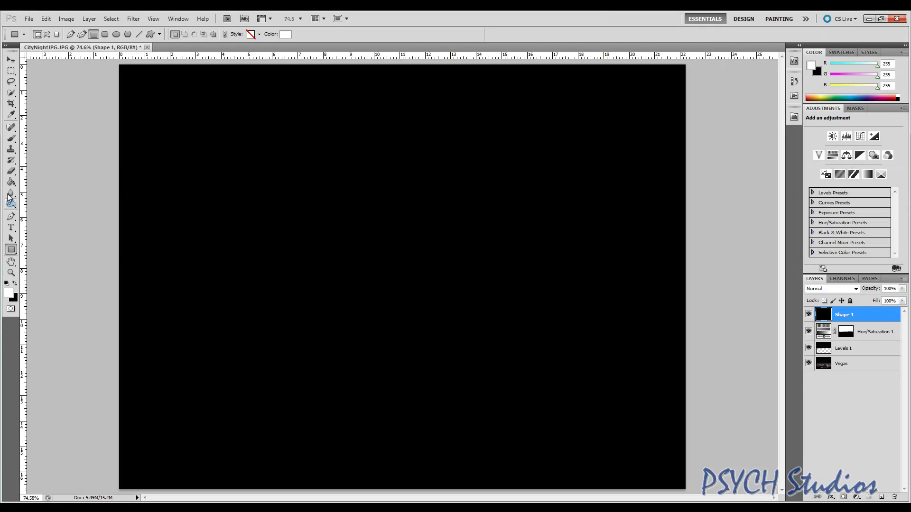
pyautogui.click(11, 182)
pyautogui.click(183, 166)
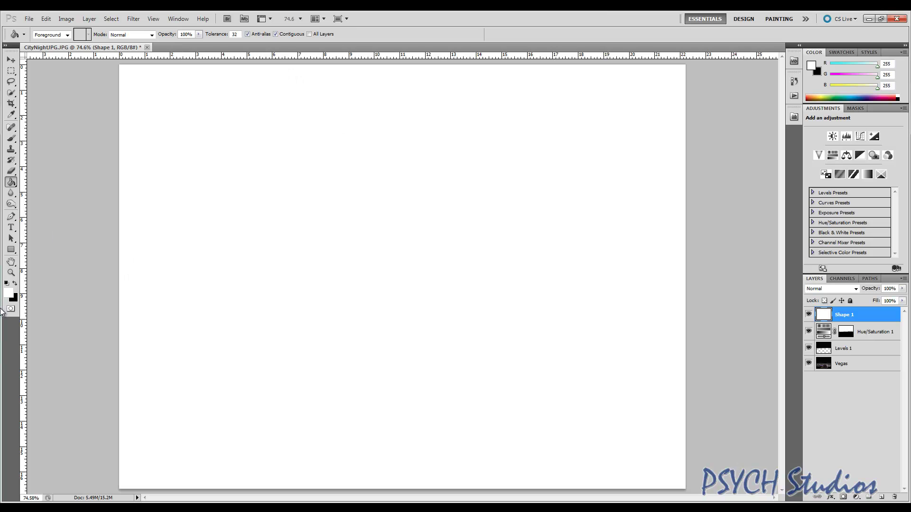
# Select a rectangle slightly inset from the image edges and cut it, leaving a thin white border
pyautogui.click(11, 71)
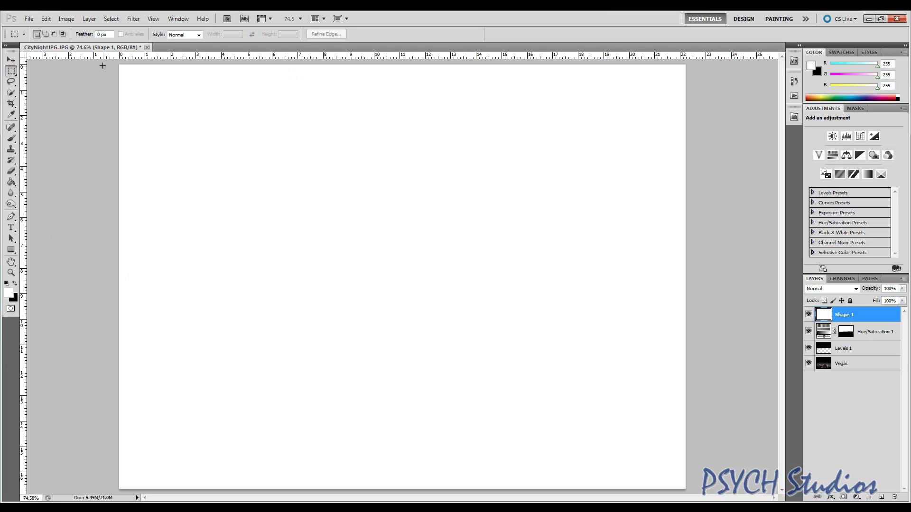
pyautogui.click(11, 71)
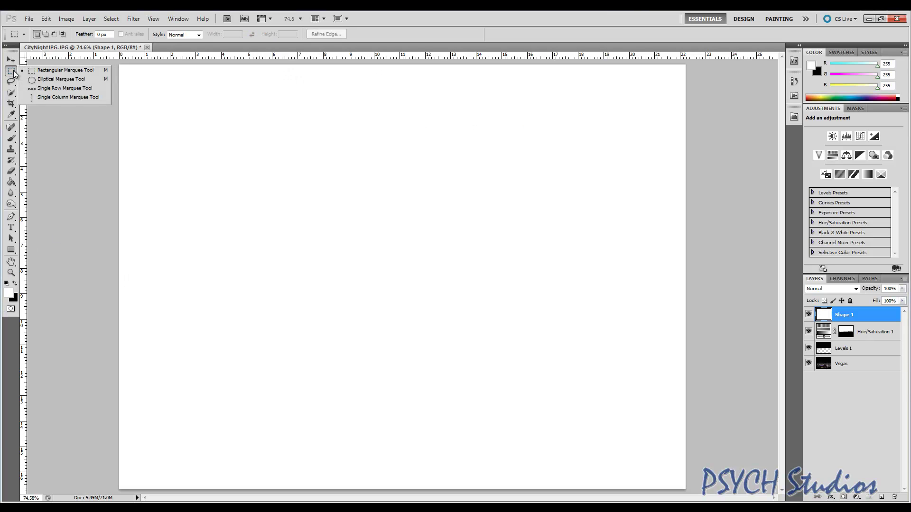
pyautogui.click(94, 76)
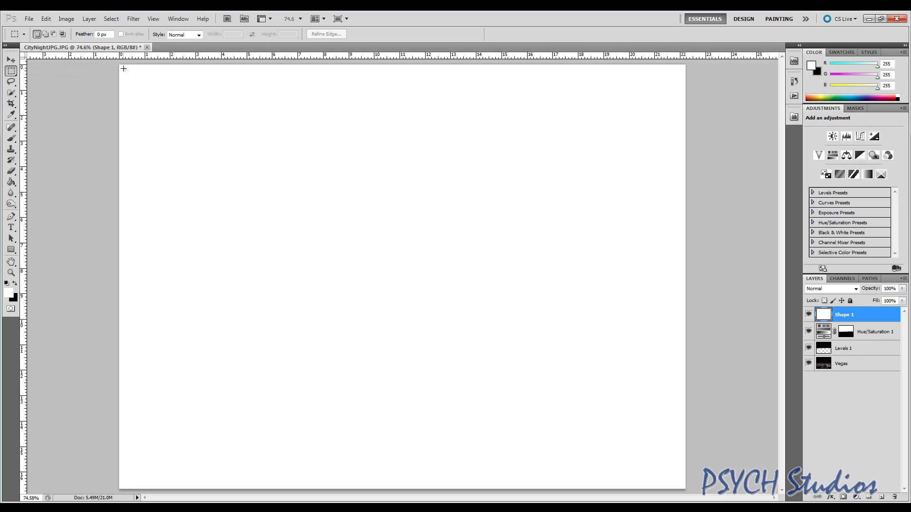
pyautogui.moveTo(123, 68); pyautogui.dragTo(681, 484)
pyautogui.moveTo(680, 484); pyautogui.dragTo(680, 484)
pyautogui.click(52, 22)
pyautogui.click(72, 73)
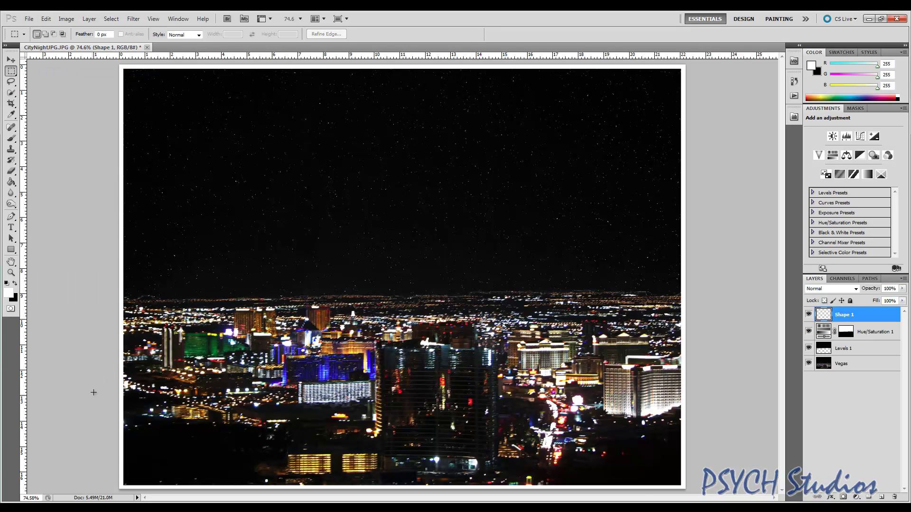
pyautogui.click(11, 61)
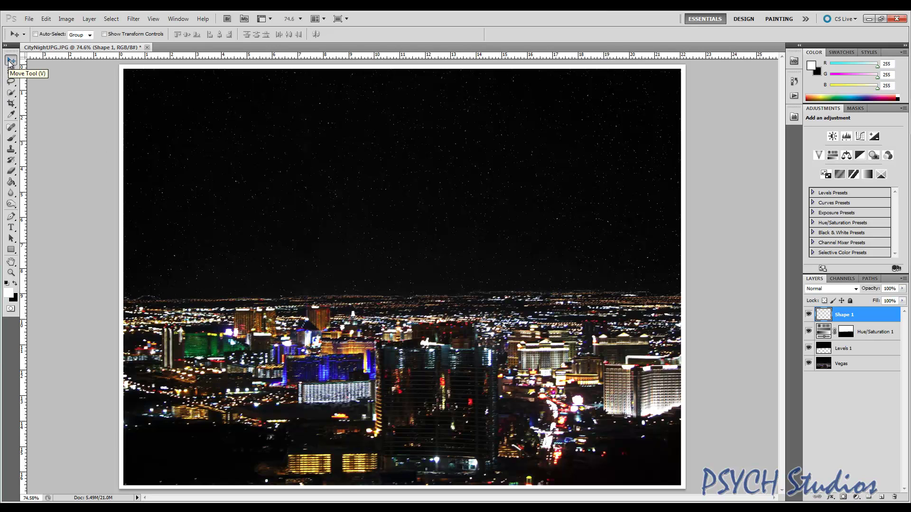